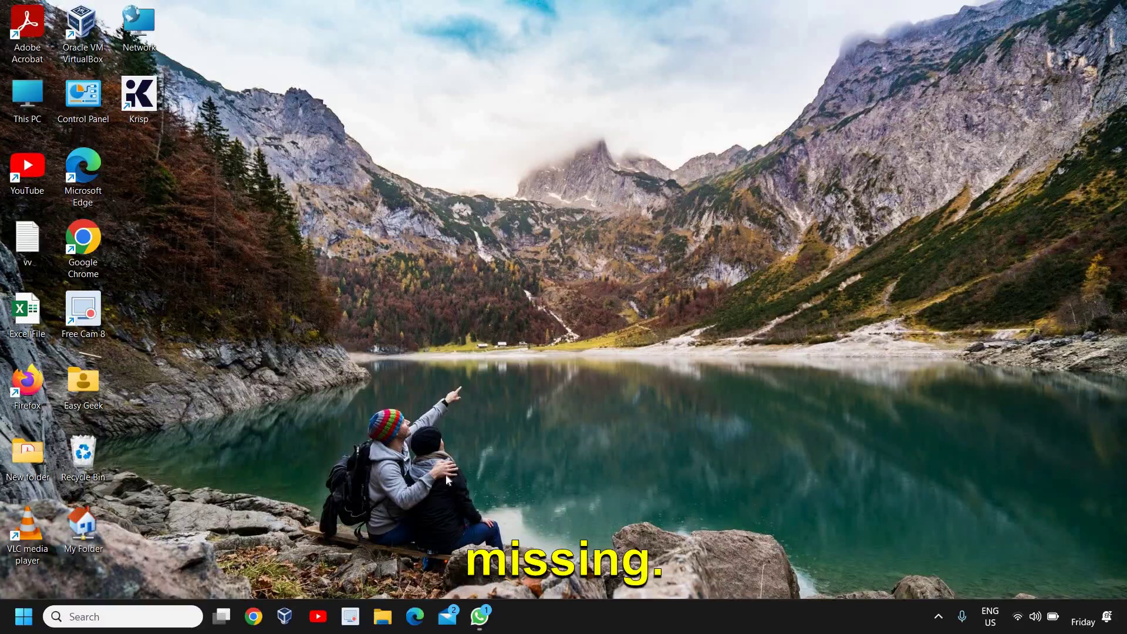
- Open the Run dialog from the Start button's quick menu with services.msc in the Open box
right_click(21, 625)
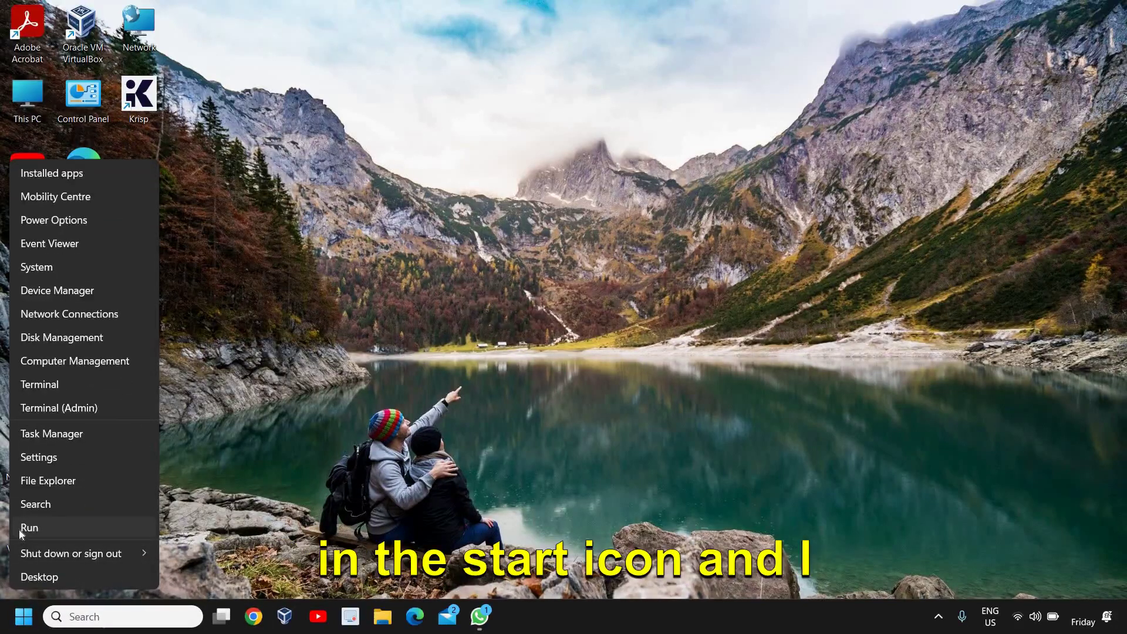
left_click(53, 524)
left_click(551, 316)
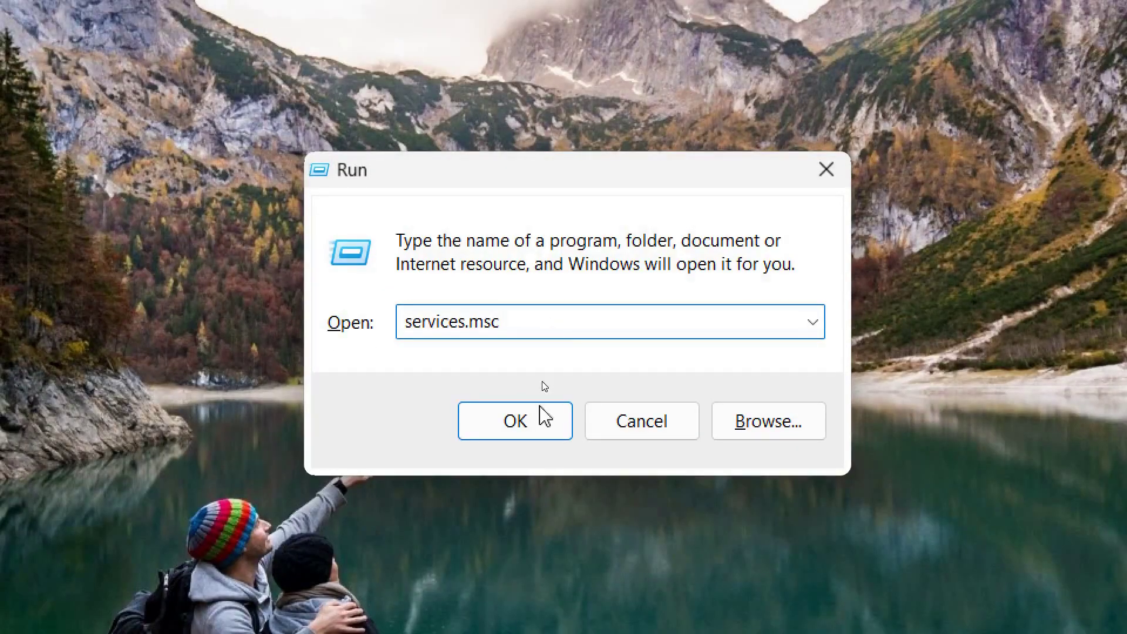
- Launch the Services console and select the Windows Update service in the list
left_click(535, 421)
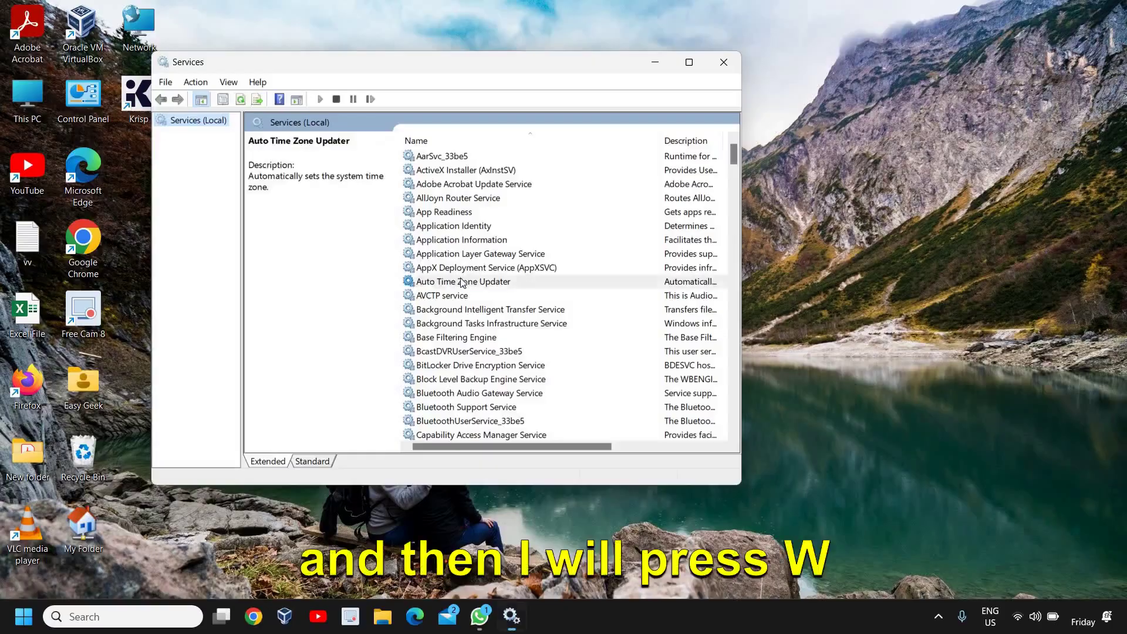
left_click(461, 277)
key("w")
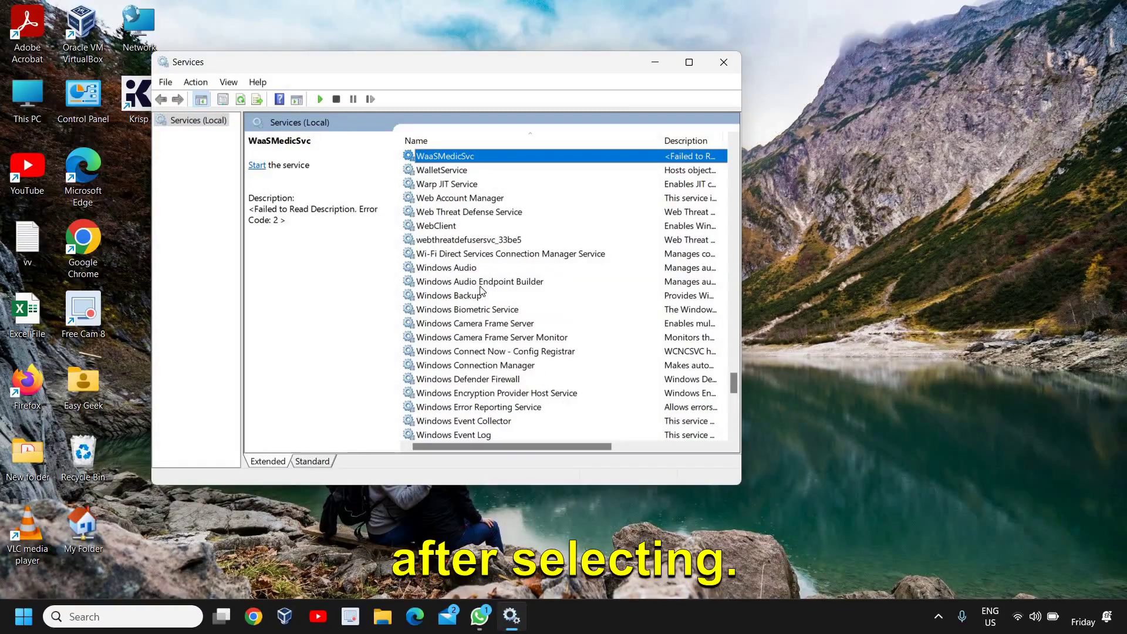
scroll(567, 304, "down", 7)
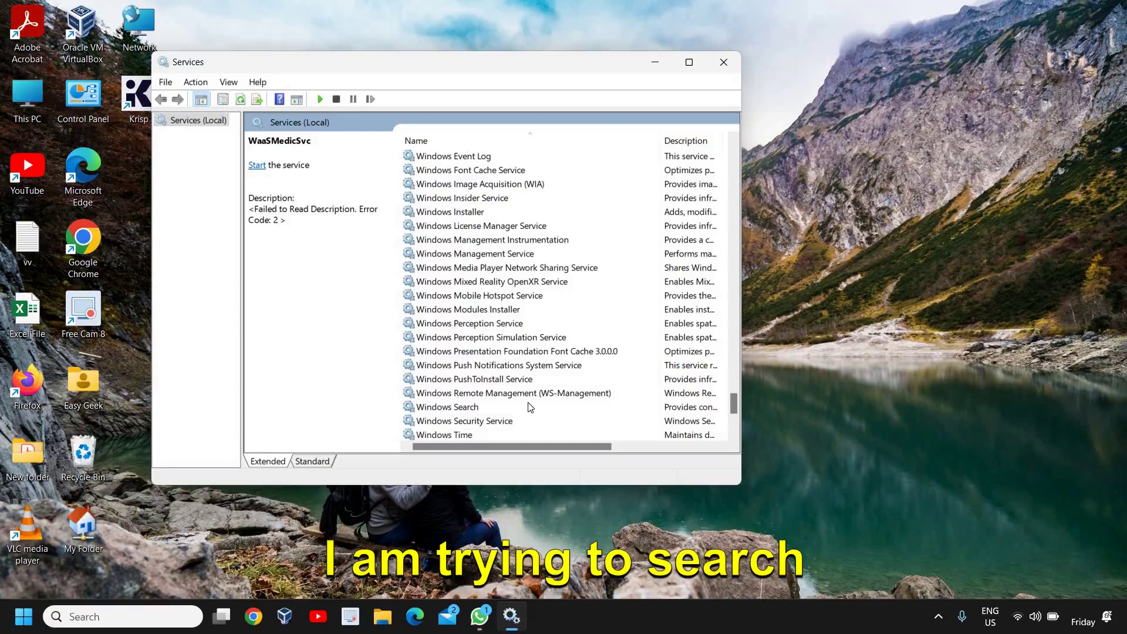
scroll(530, 376, "down", 2)
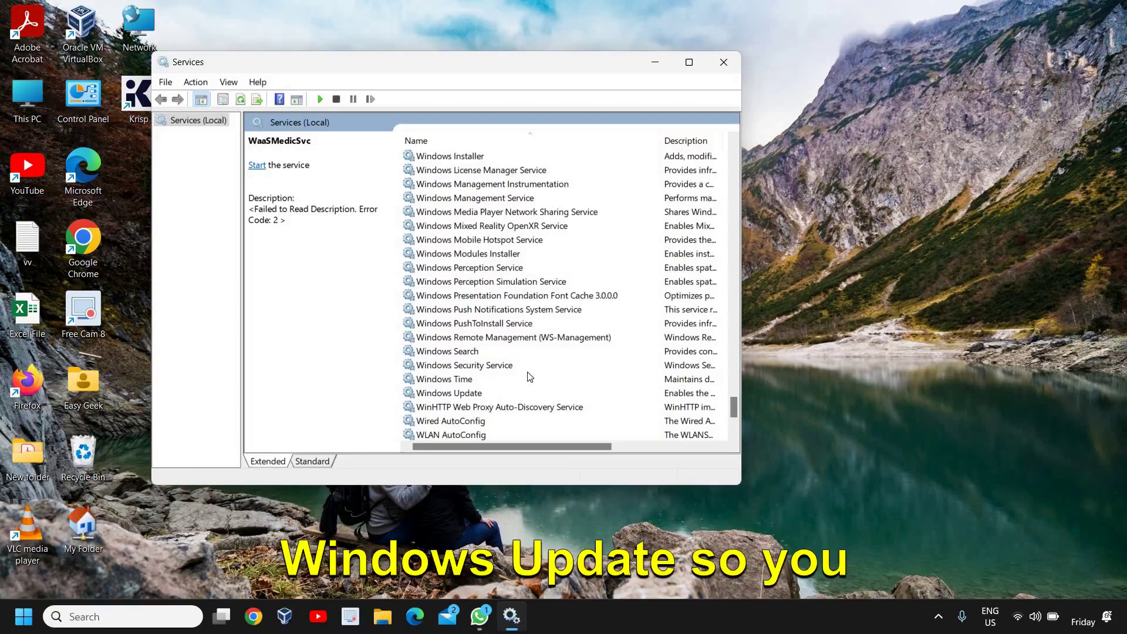
left_click(454, 393)
- Maximize Services, confirm Windows Update is Running and Automatic, then minimize the console
left_click(689, 62)
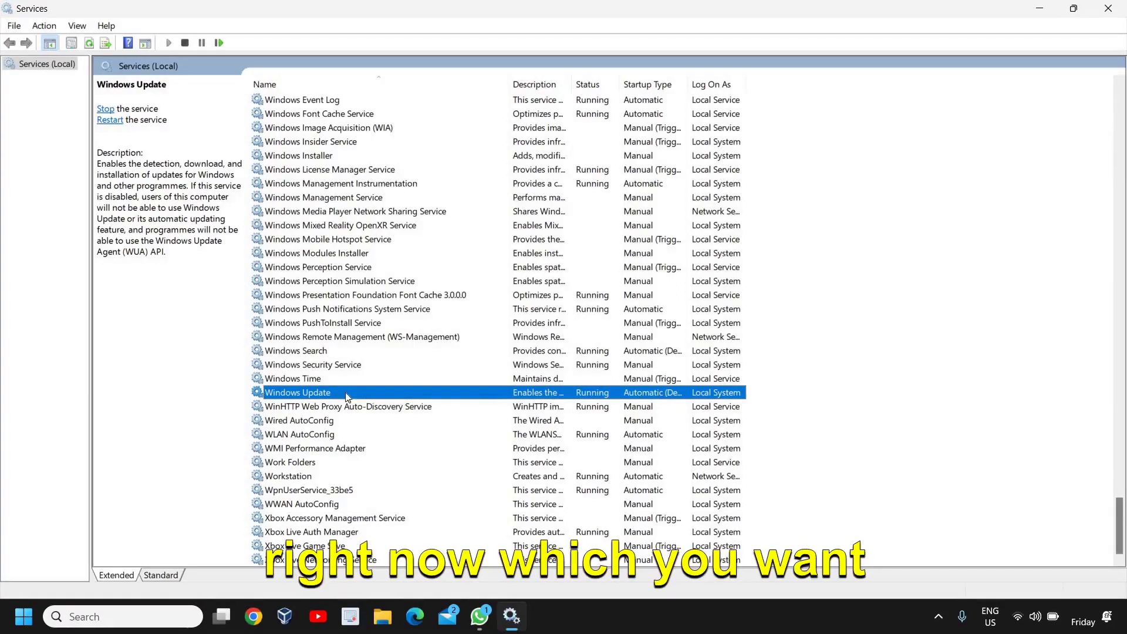
right_click(323, 397)
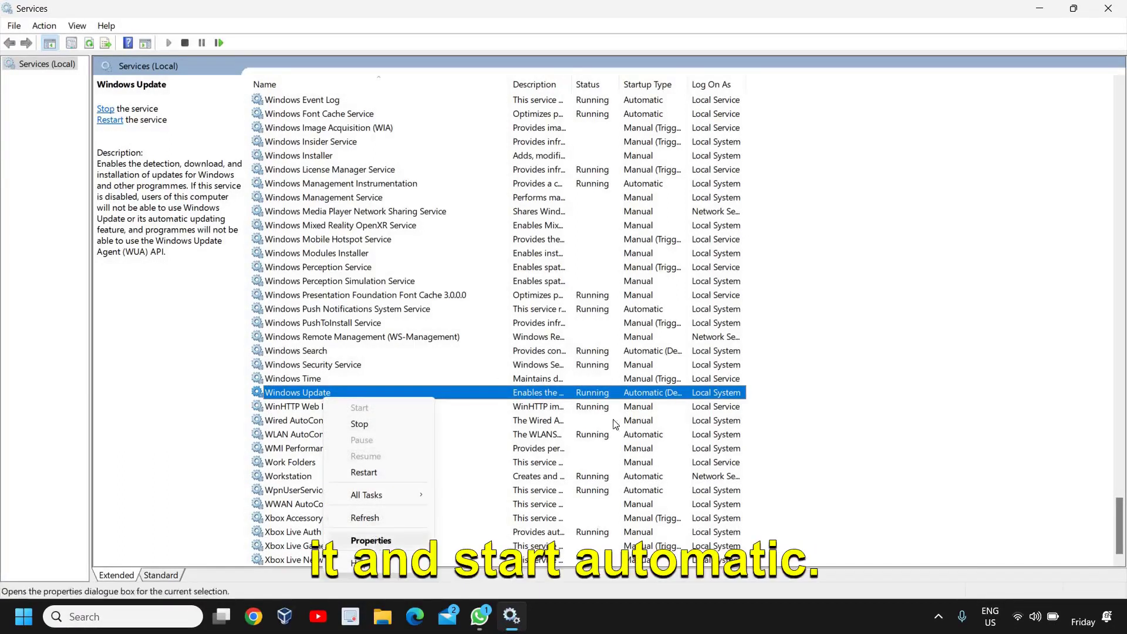
left_click(653, 389)
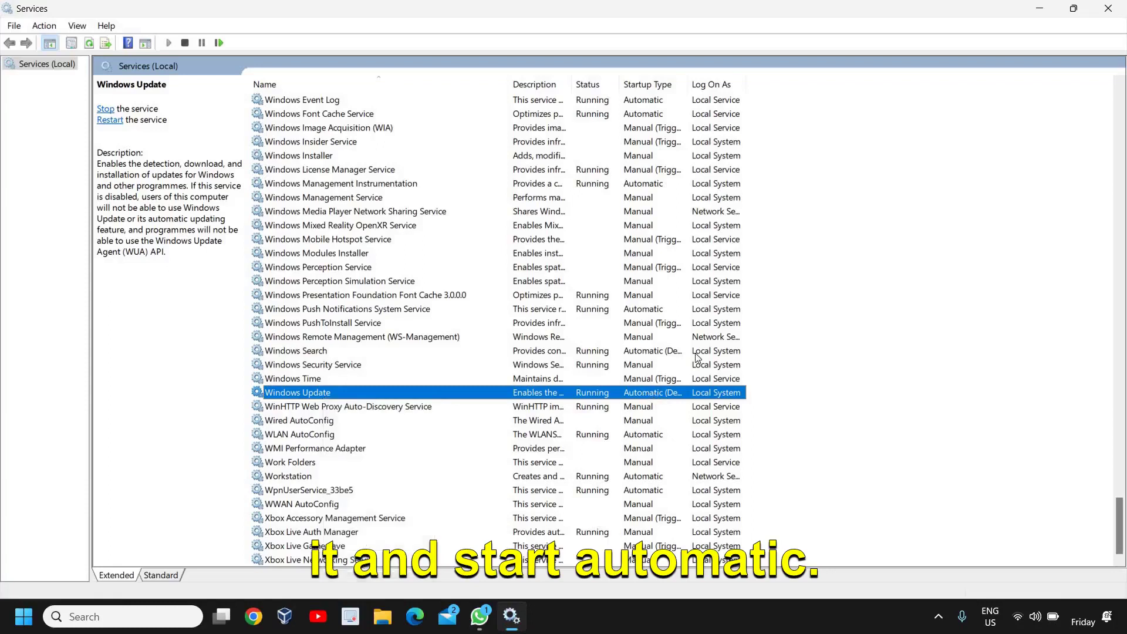
left_click(1042, 8)
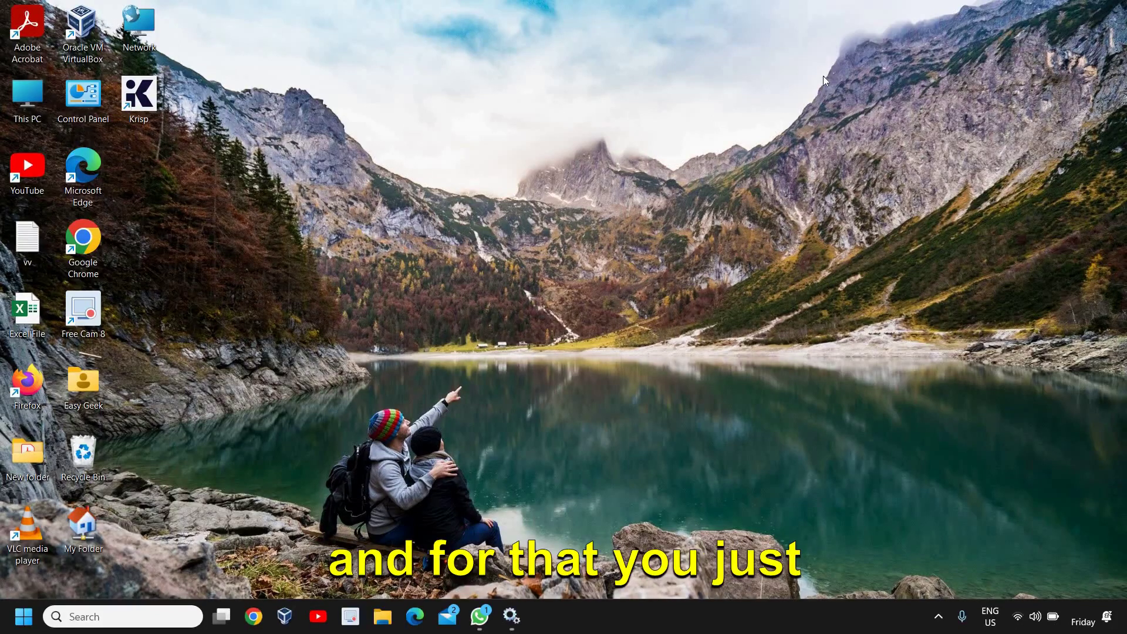
- Search 'tr' to reach Troubleshoot settings and show the Other troubleshooters list
left_click(101, 624)
type("tr")
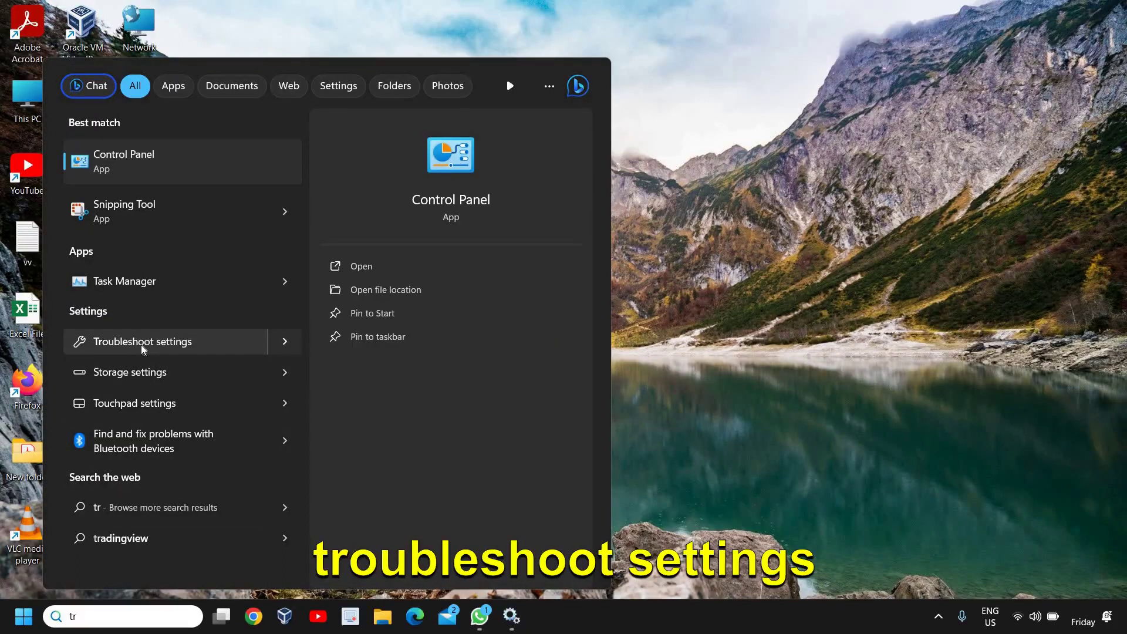
left_click(143, 341)
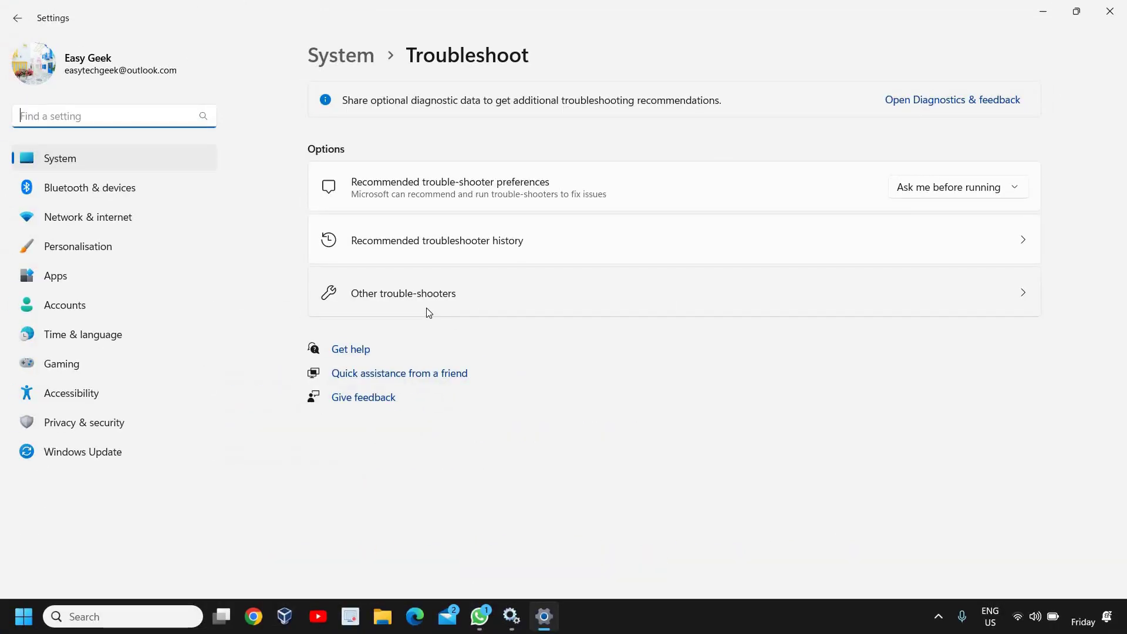
left_click(428, 311)
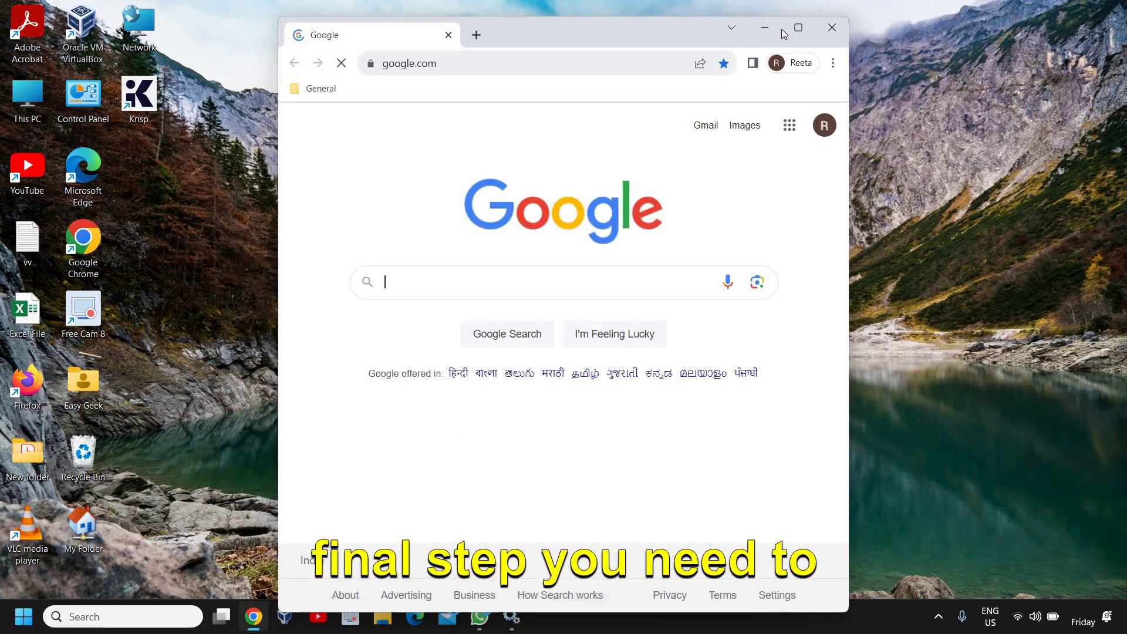
- Maximize Chrome and load the pasted Microsoft Community thread about the Windows Update service
left_click(787, 21)
left_click(386, 46)
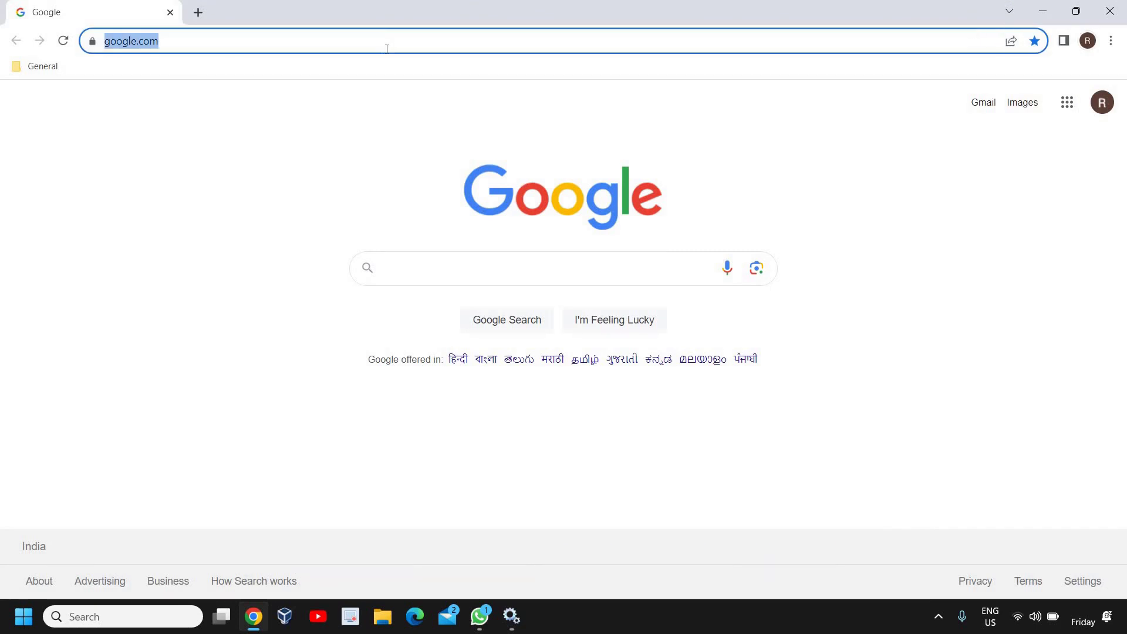
type("https://answers.microsoft.com/en-us/windows/forum/all/windows-update-service/7e359d14-1ac6-4324-b2ae-85221426c94c")
key("Return")
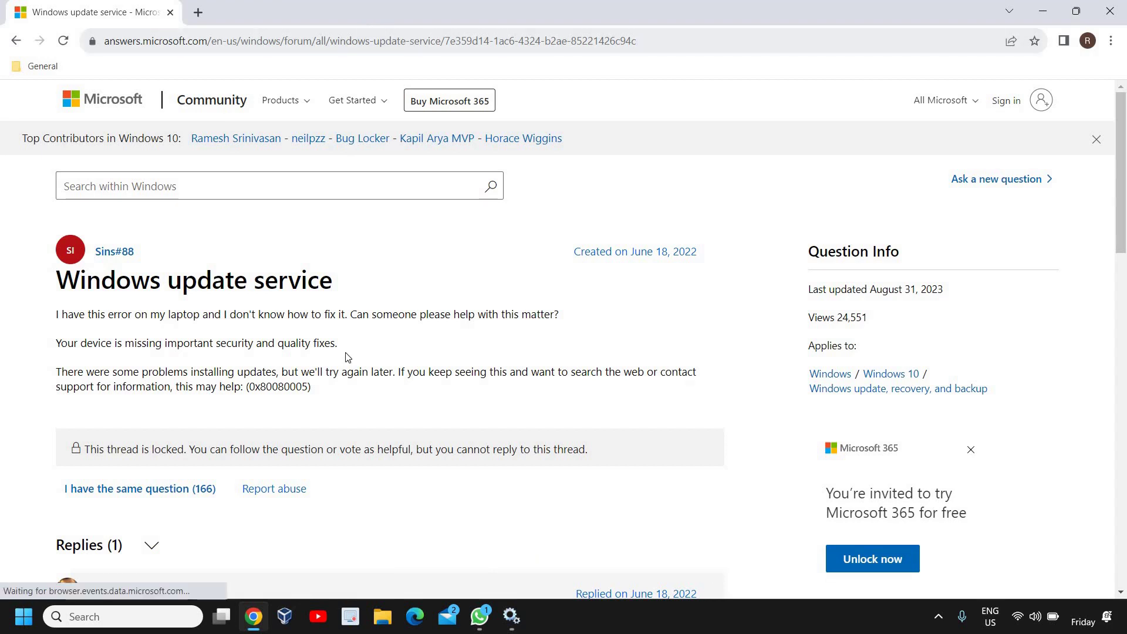
- Download Windows_Update.reg from the thread and show it in the Downloads folder
scroll(349, 347, "down", 3)
scroll(354, 321, "down", 7)
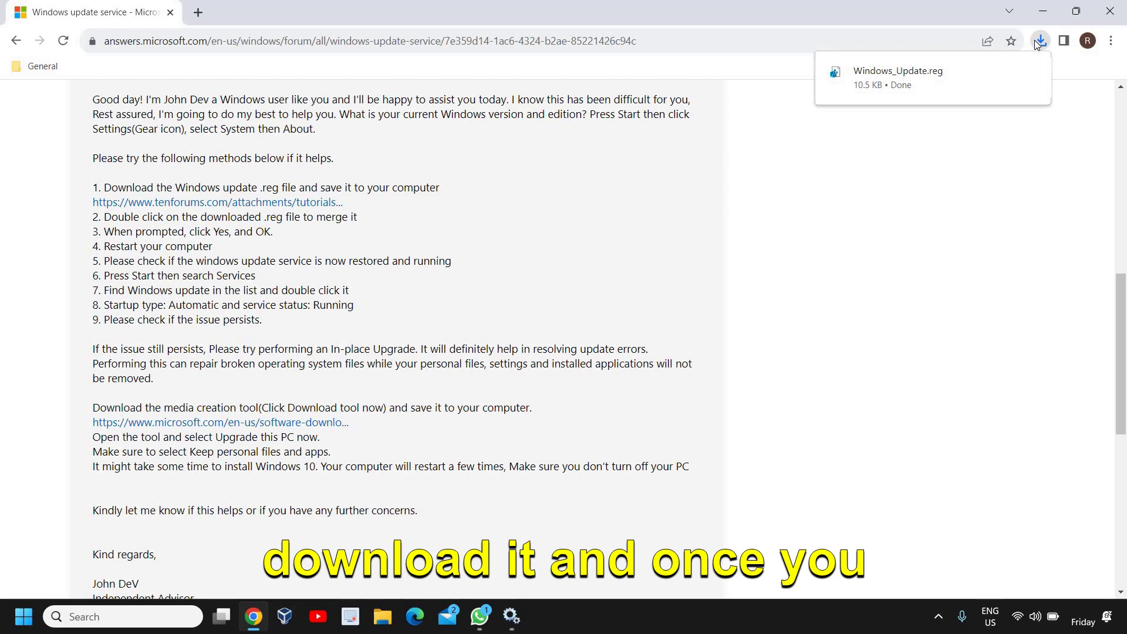
left_click(1036, 43)
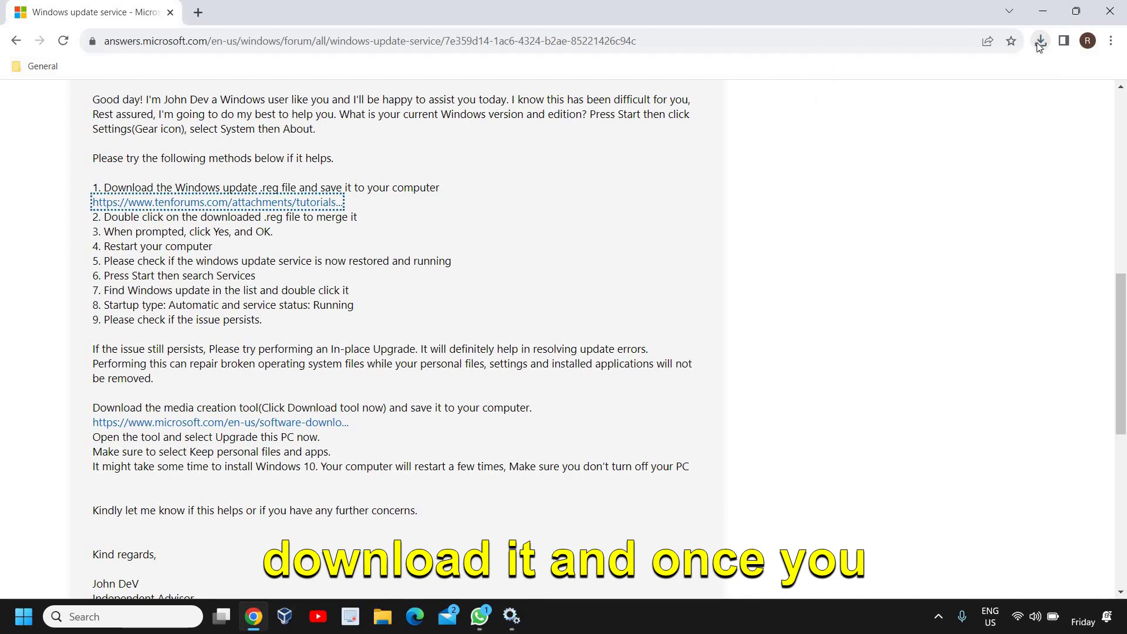
left_click(1040, 42)
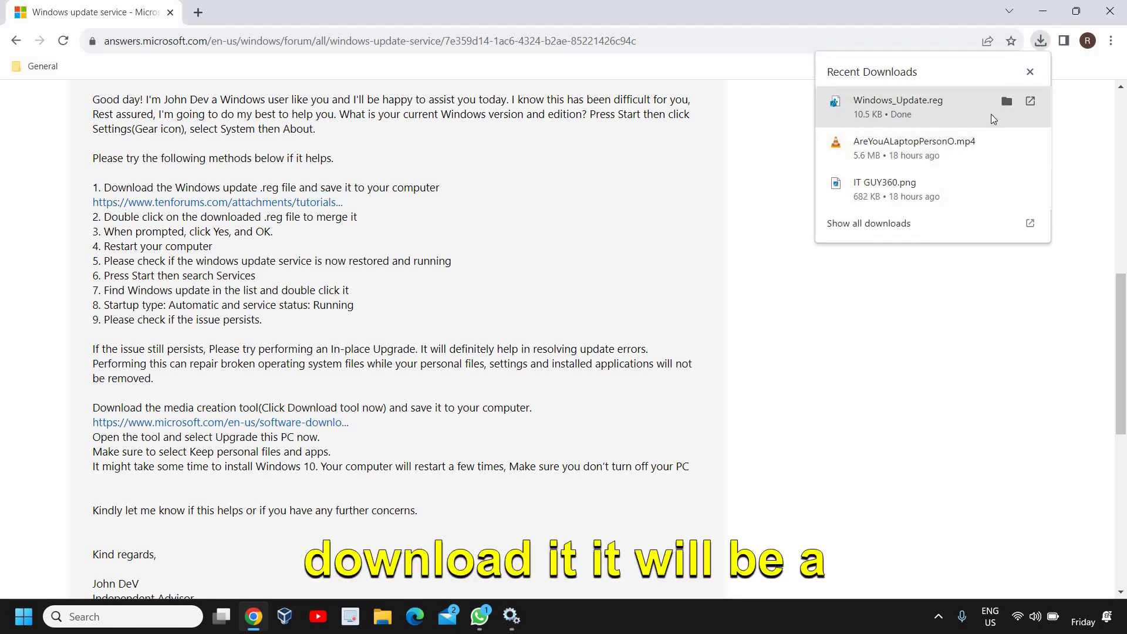
left_click(1007, 102)
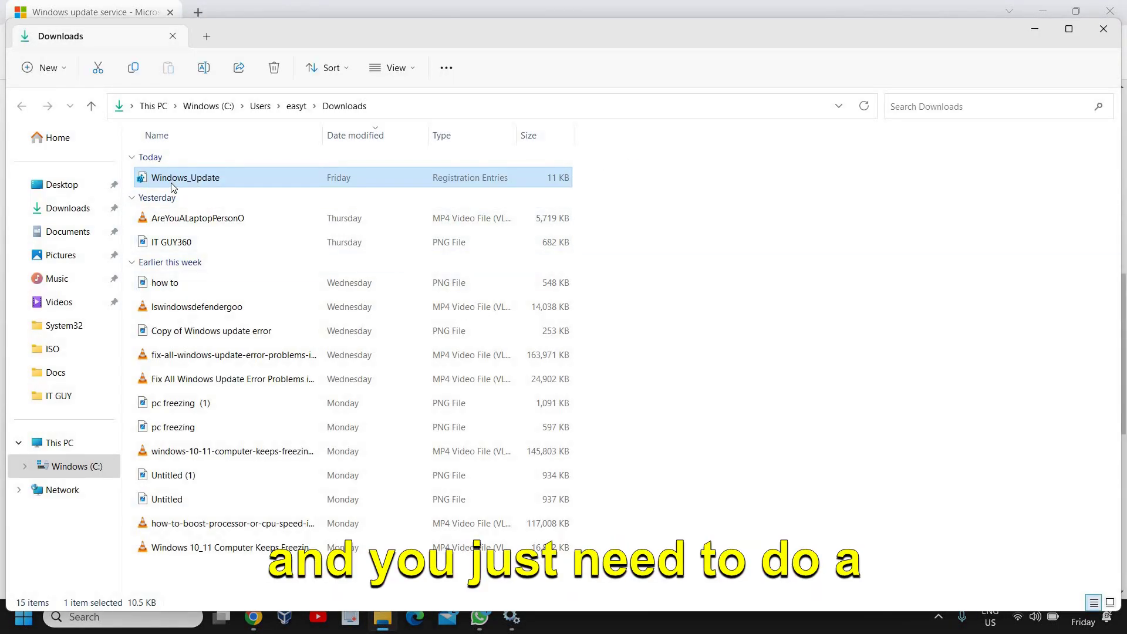
- Merge Windows_Update.reg into the registry, accepting every prompt, then close File Explorer and Chrome
double_click(171, 178)
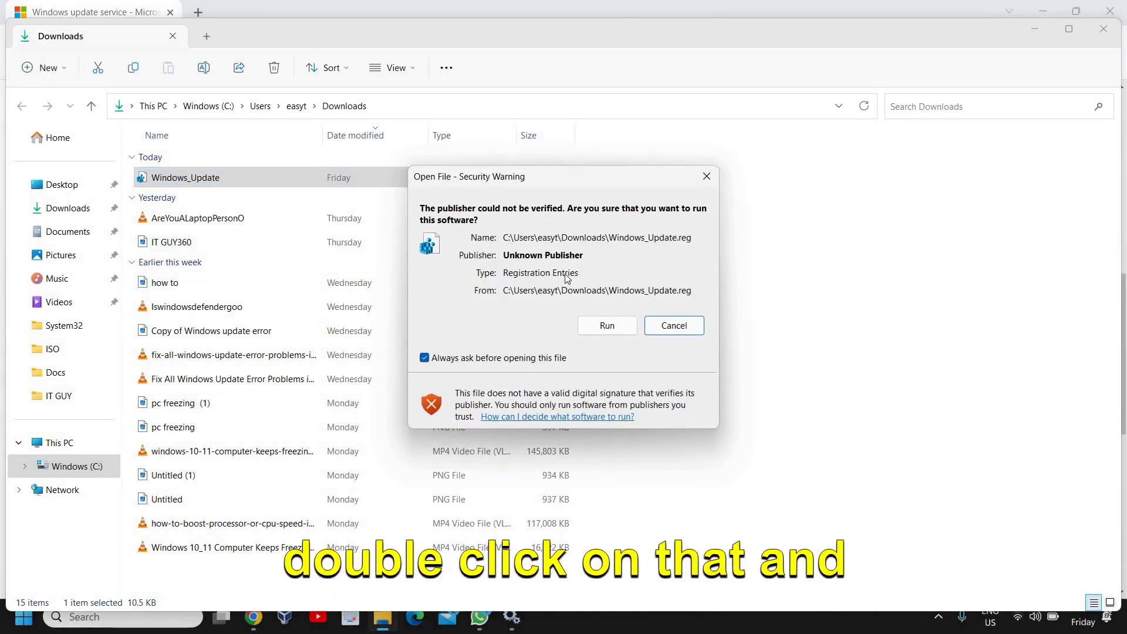
left_click(610, 325)
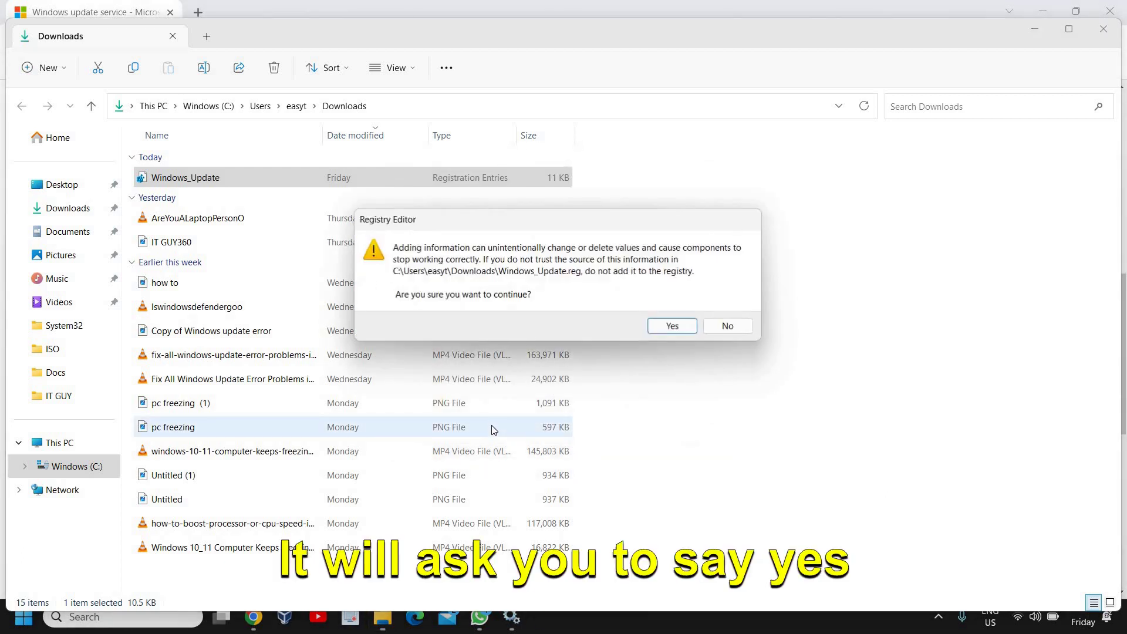
left_click(673, 327)
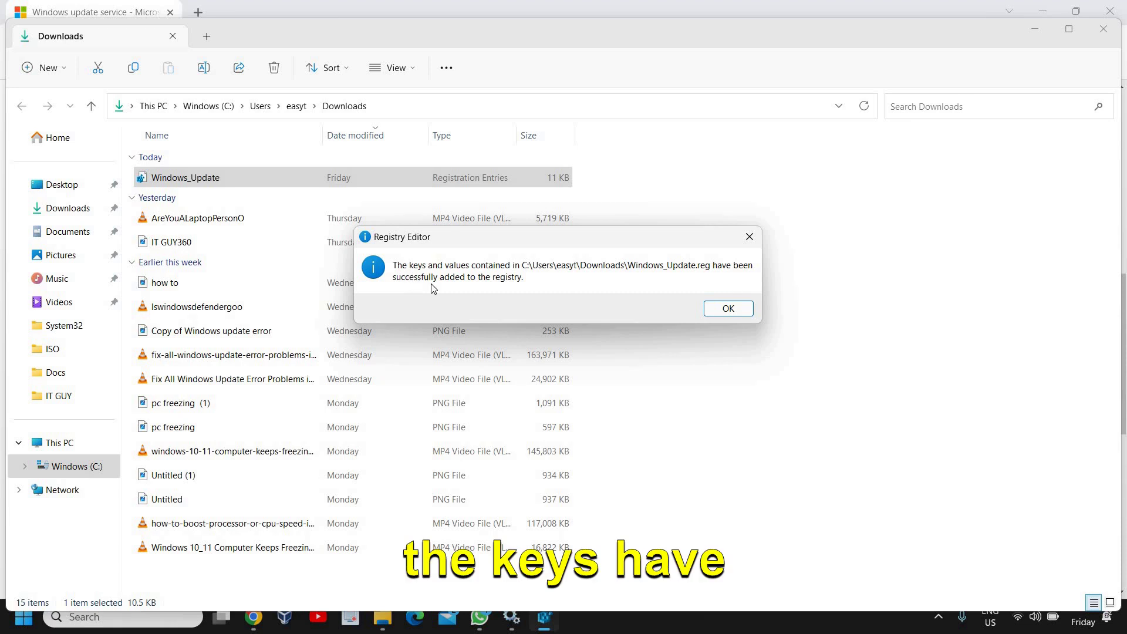
left_click(737, 317)
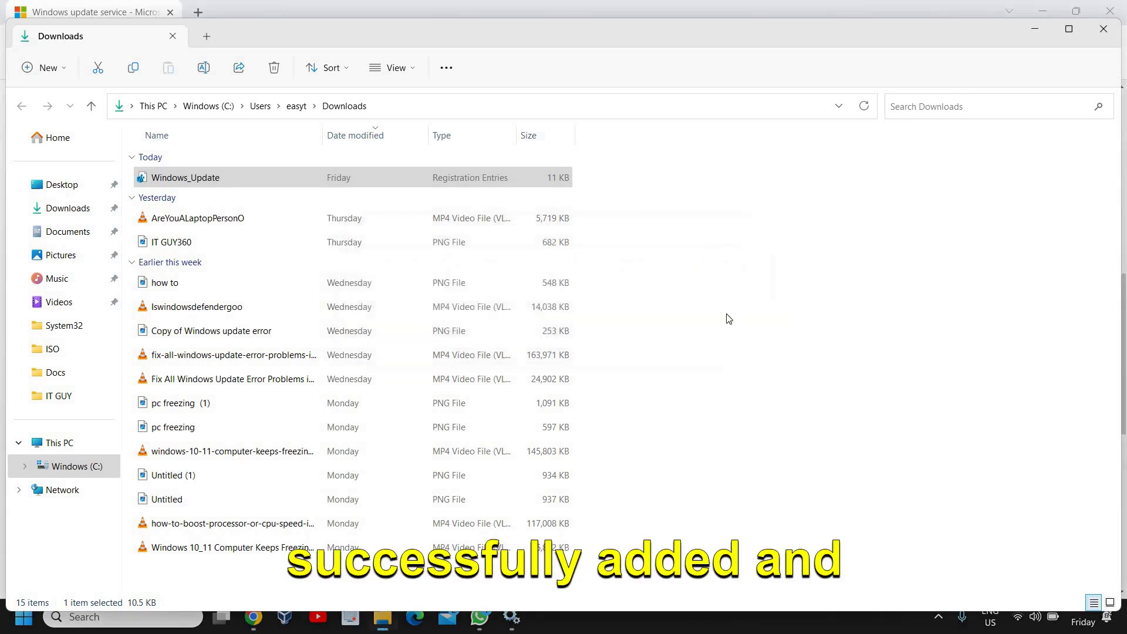
left_click(1113, 36)
left_click(1109, 10)
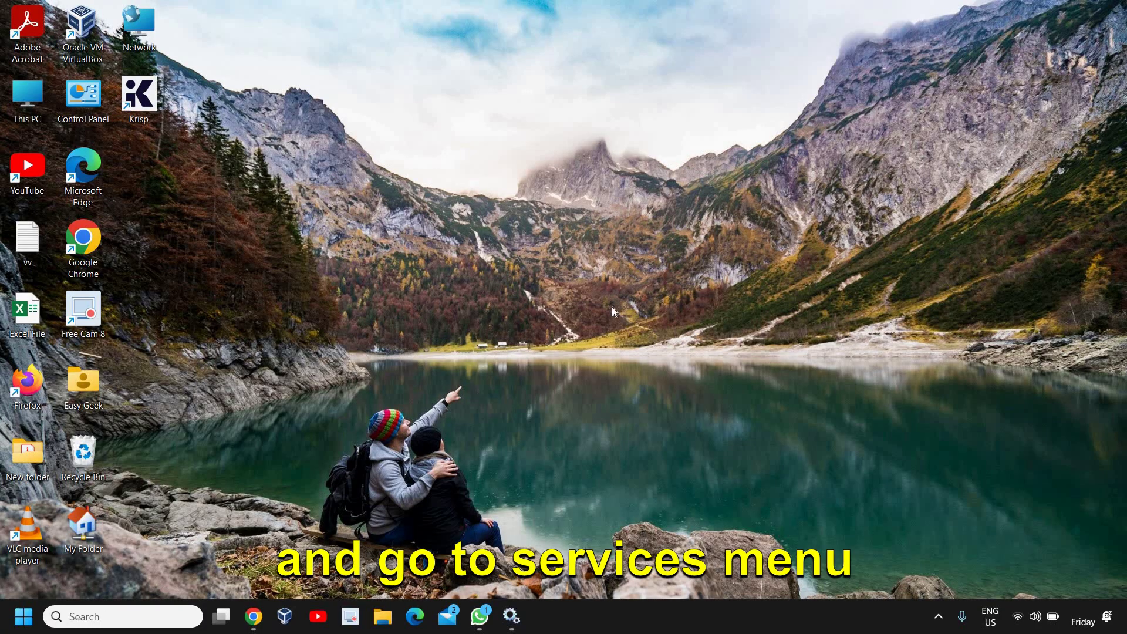